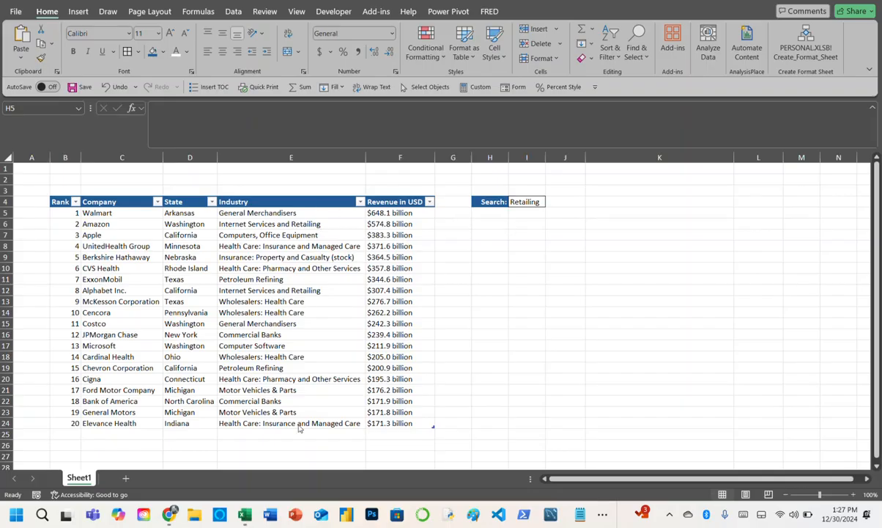
- Enter a SEARCH formula in H5 that looks for the I4 term within the table's whole Industry column
left_click(530, 204)
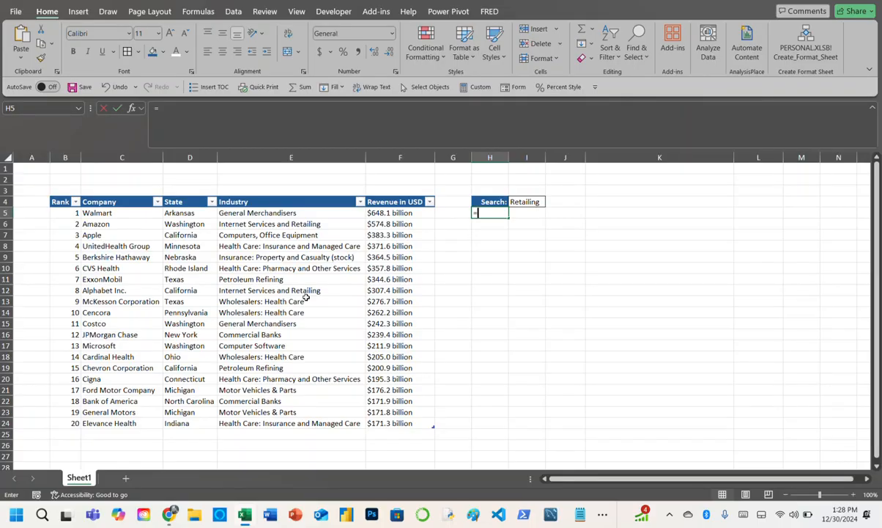
type("=sear")
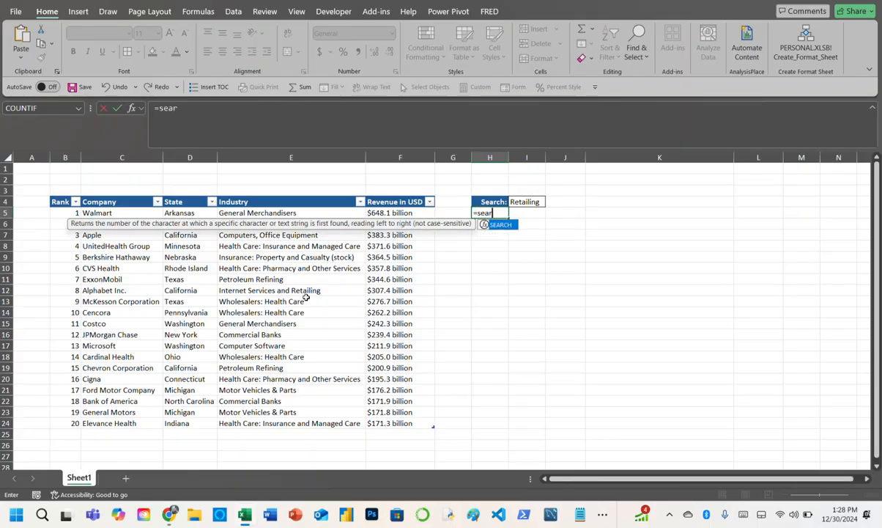
key("Tab")
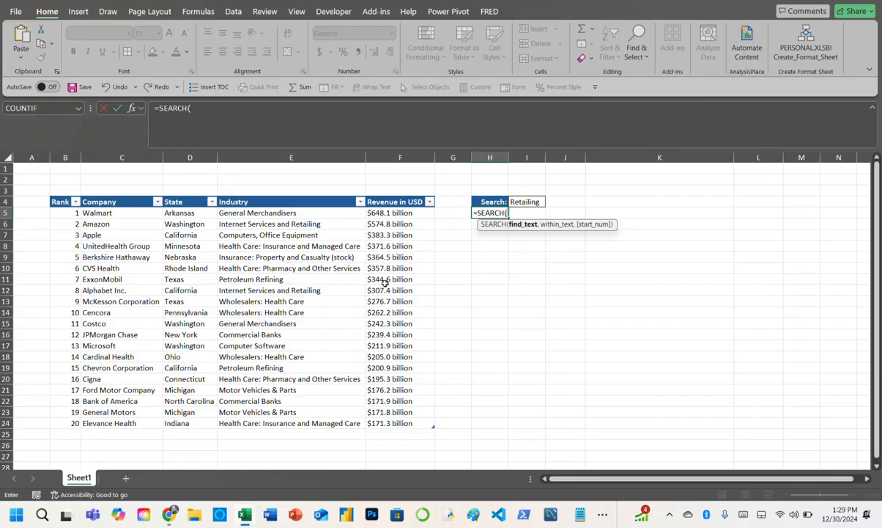
left_click(539, 202)
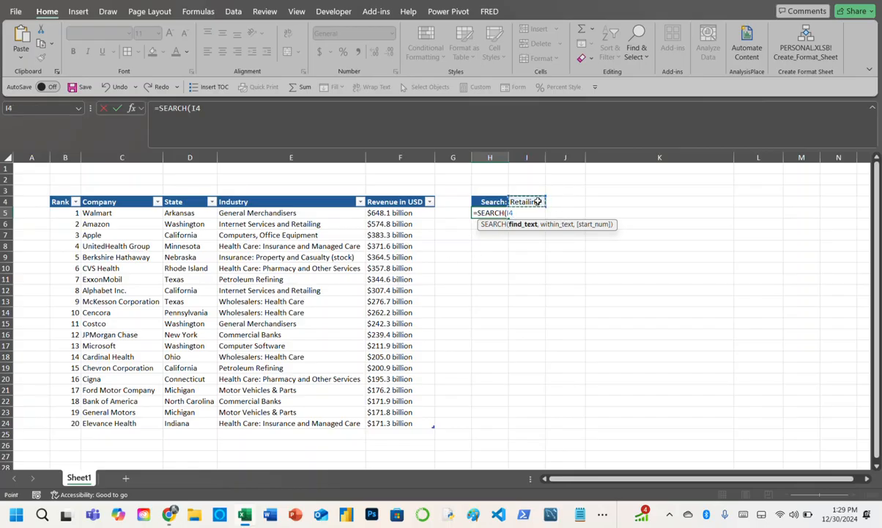
type(",")
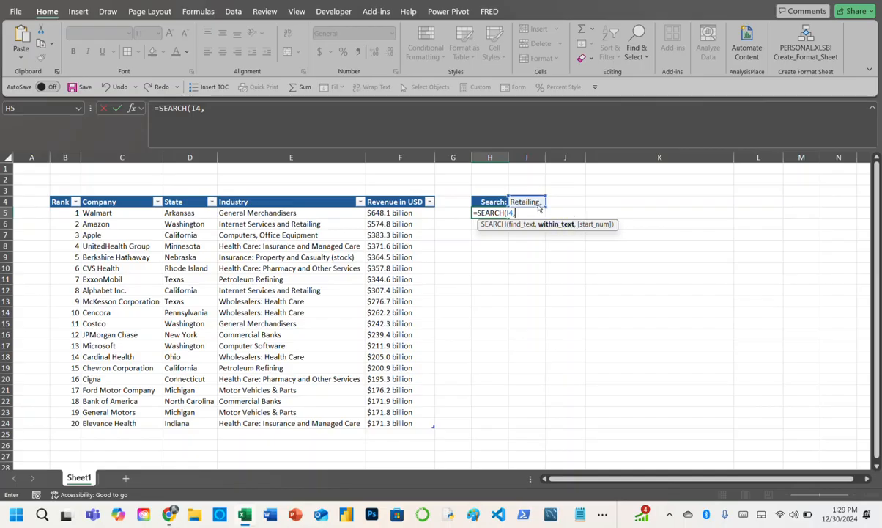
left_click(267, 211)
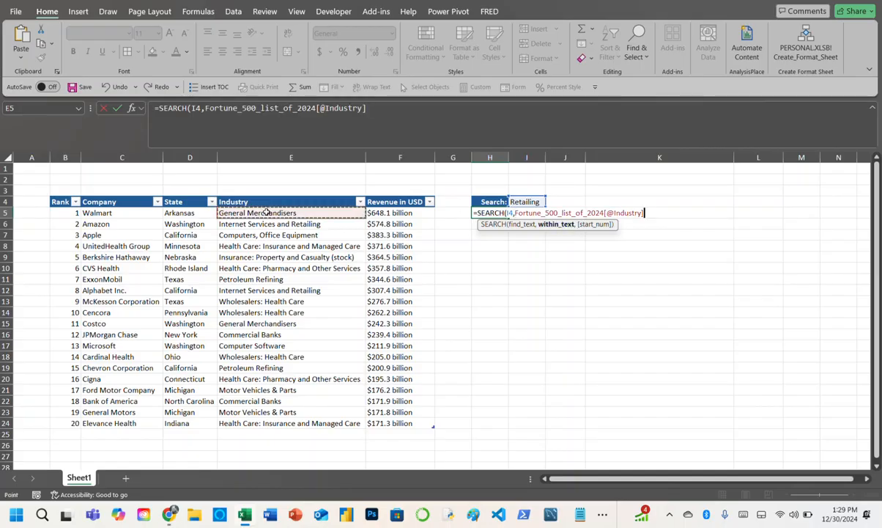
key("ctrl+shift+Down")
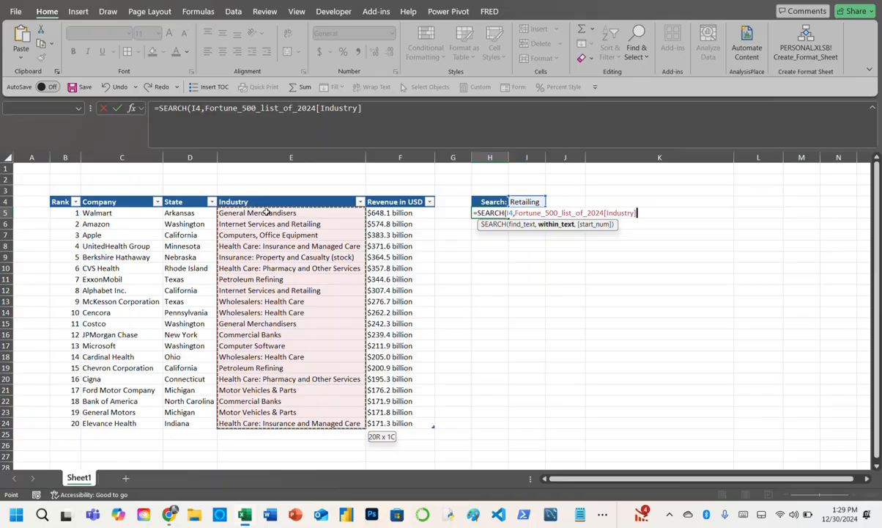
type(")")
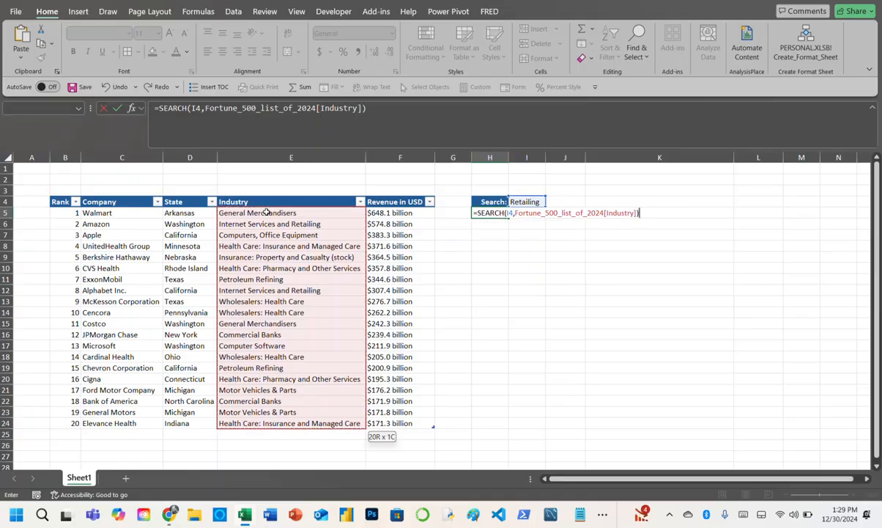
key("Return")
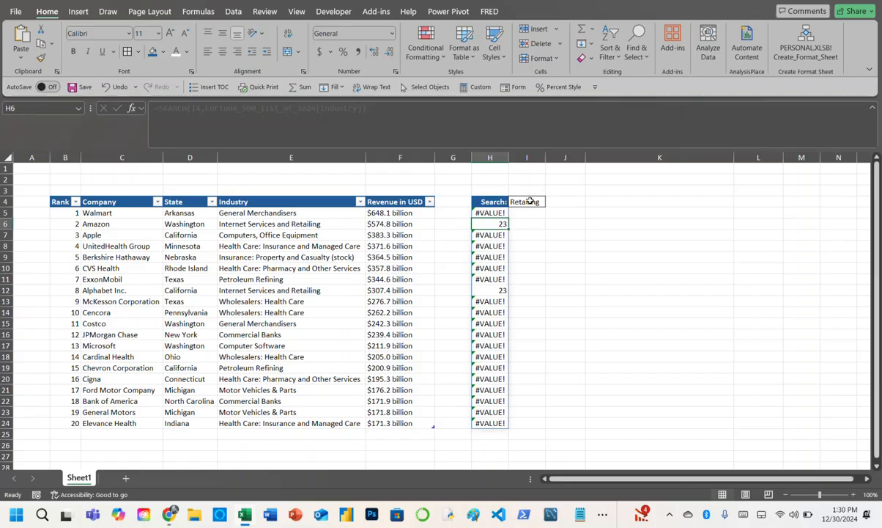
- Step through the characters of E6 to examine where "Retailing" begins, and compare with the search result in H6
left_click(290, 226)
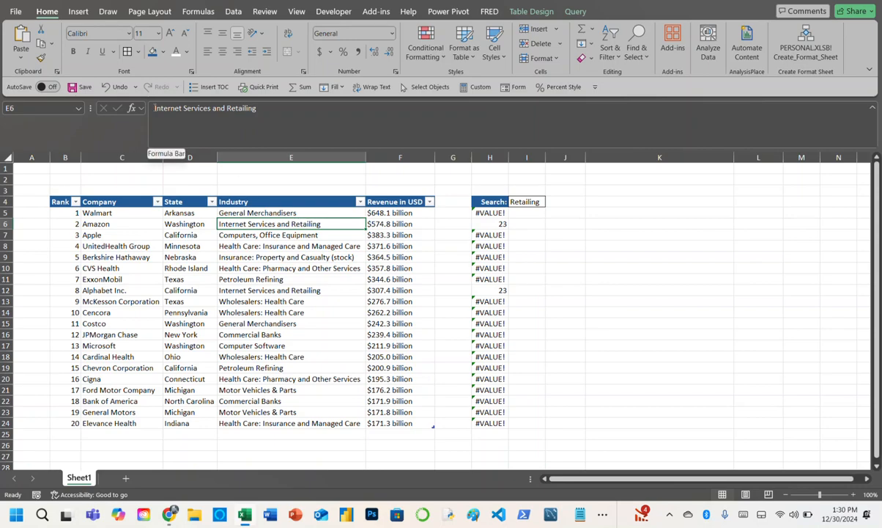
left_click(155, 108)
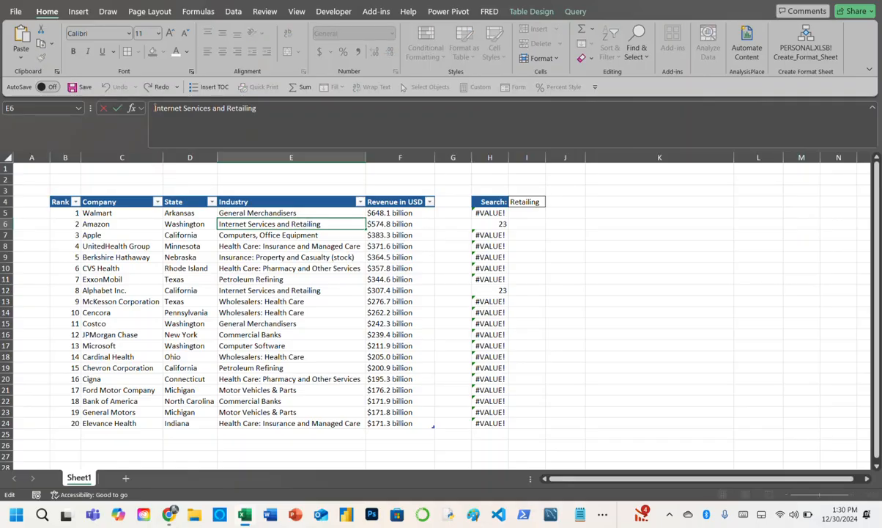
key("Right")
key("Right")
key("Right")
key("Right")
key("Right")
key("Right")
key("Right")
key("Right")
key("Right")
key("Right")
key("Right")
key("Right")
key("Right")
key("Right")
key("Right")
key("Right")
key("Right")
key("Right")
key("Escape")
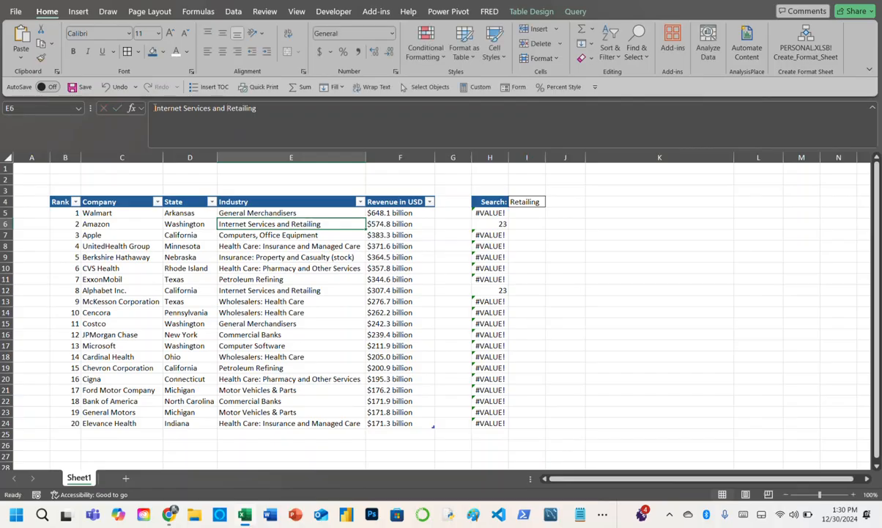
left_click(490, 224)
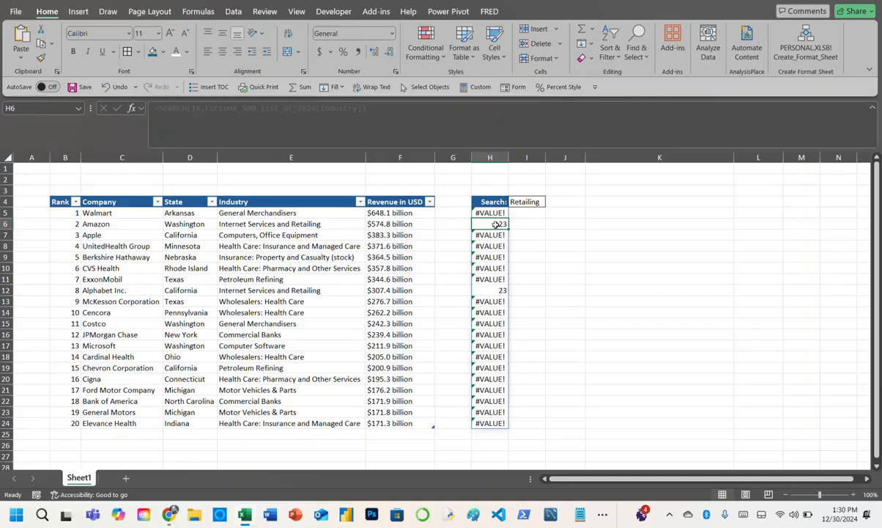
- Wrap the H5 SEARCH formula in ISNUMBER so each industry row returns a logical value
left_click(492, 213)
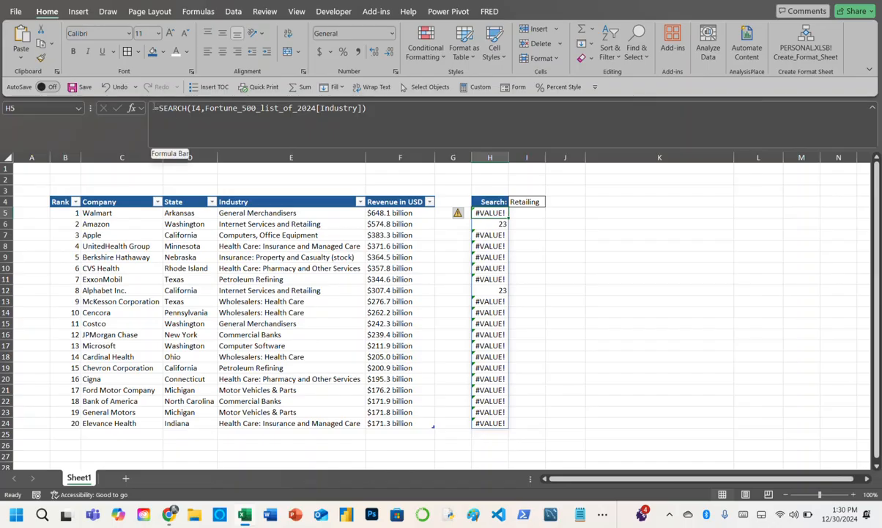
left_click(156, 108)
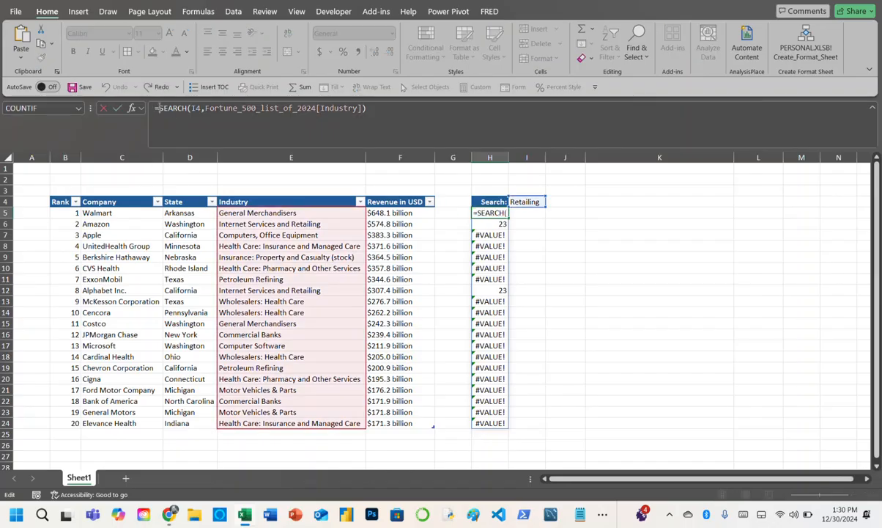
type("isnumb")
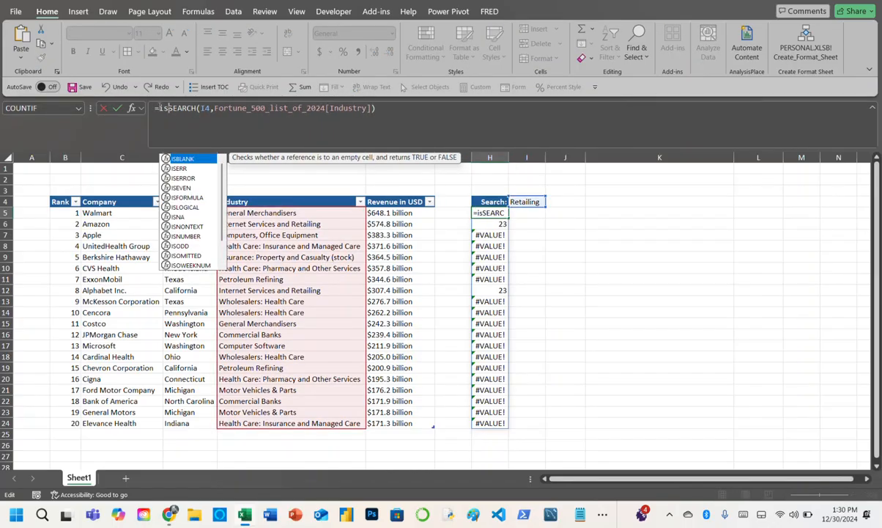
type("e")
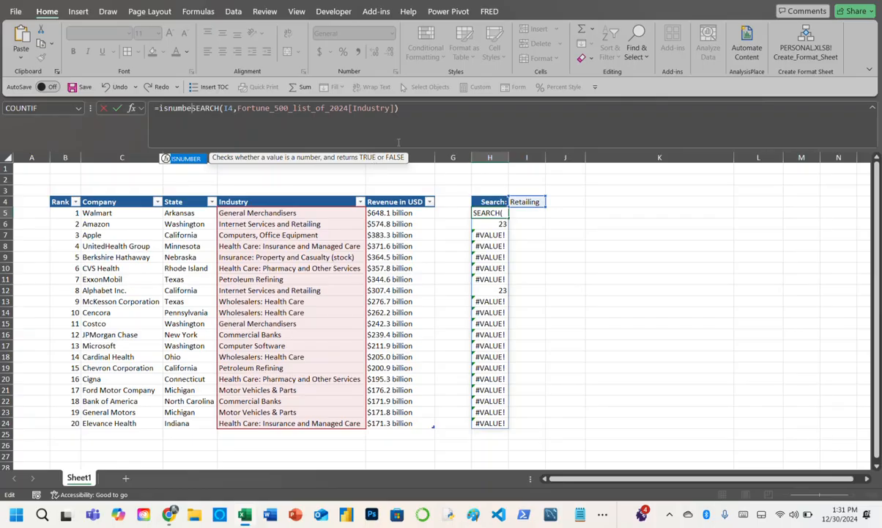
key("Tab")
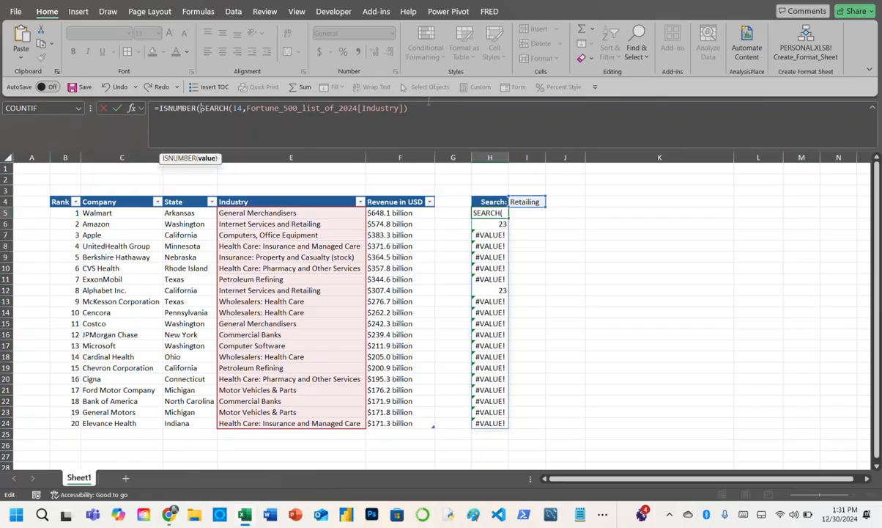
left_click(414, 108)
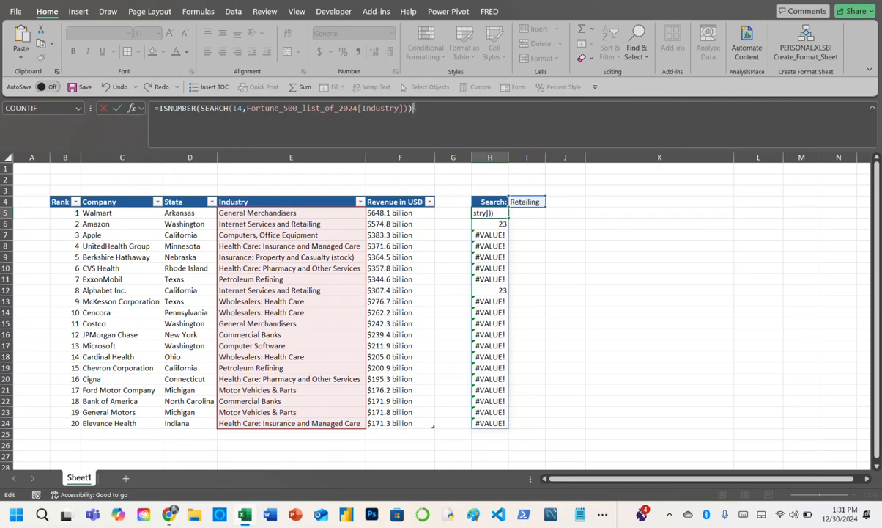
key("Return")
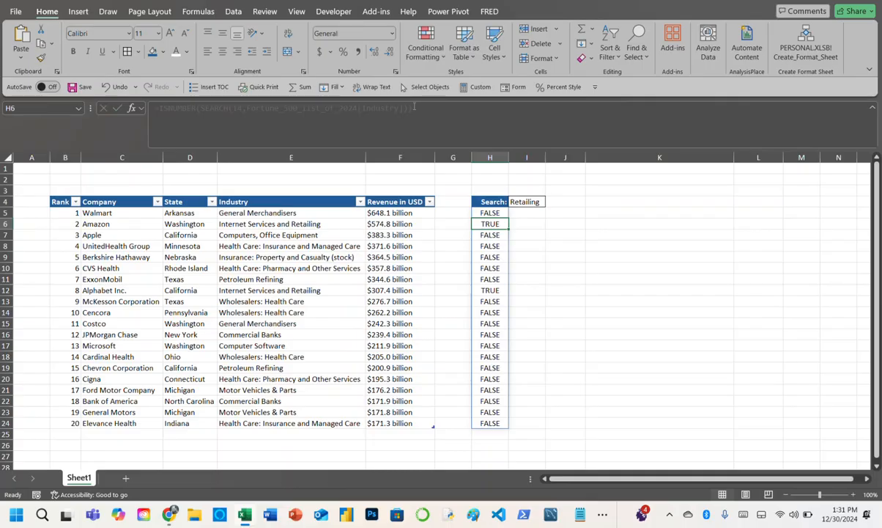
- Wrap the H5 formula in FILTER, with the whole Fortune_500_list_of_2024 table as array and the ISNUMBER test as include condition
left_click(491, 212)
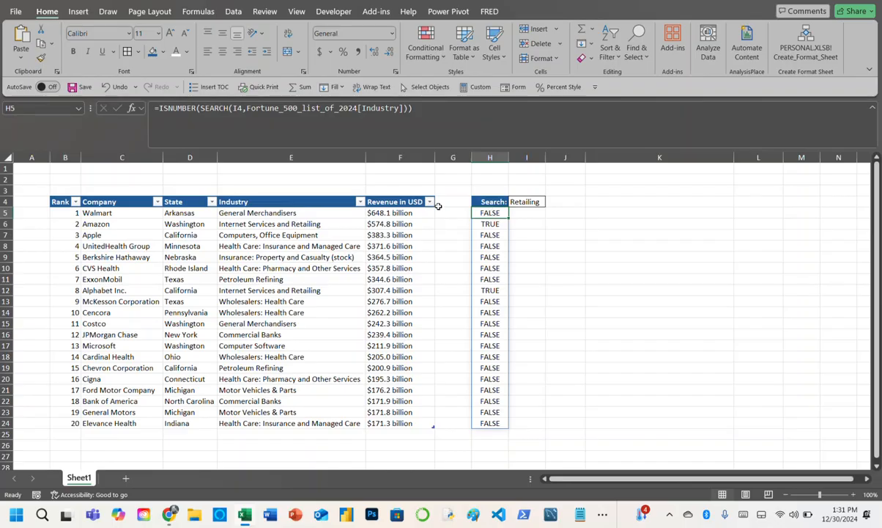
left_click(160, 104)
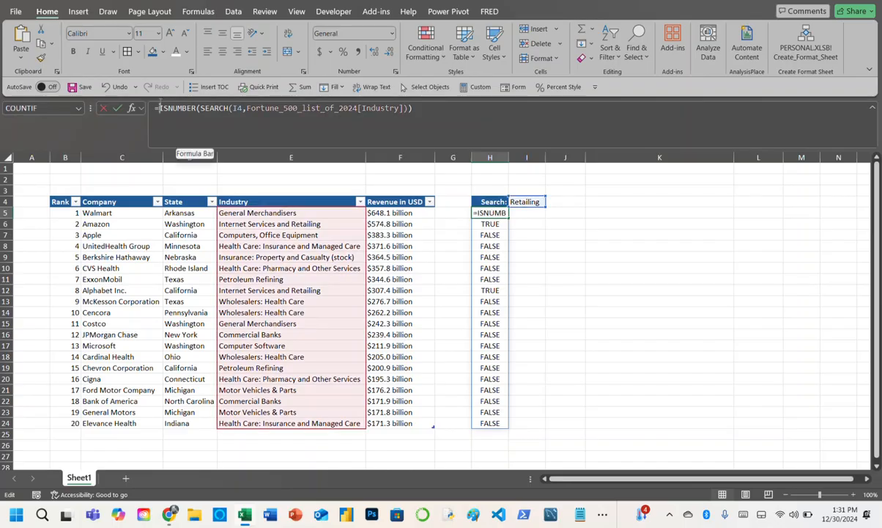
type("filter")
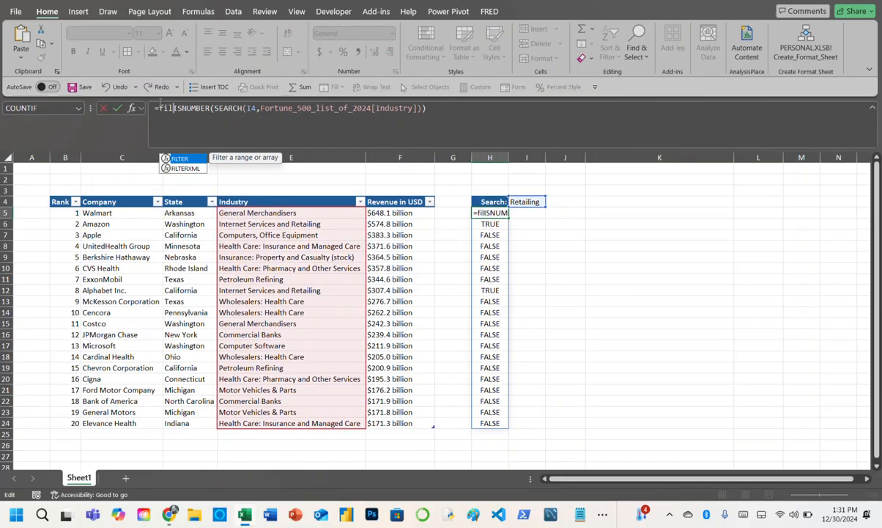
key("Tab")
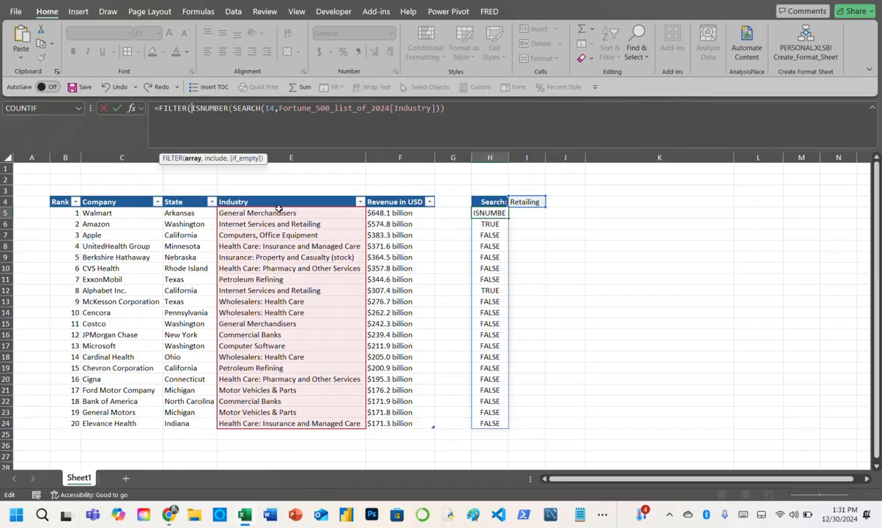
left_click(60, 212)
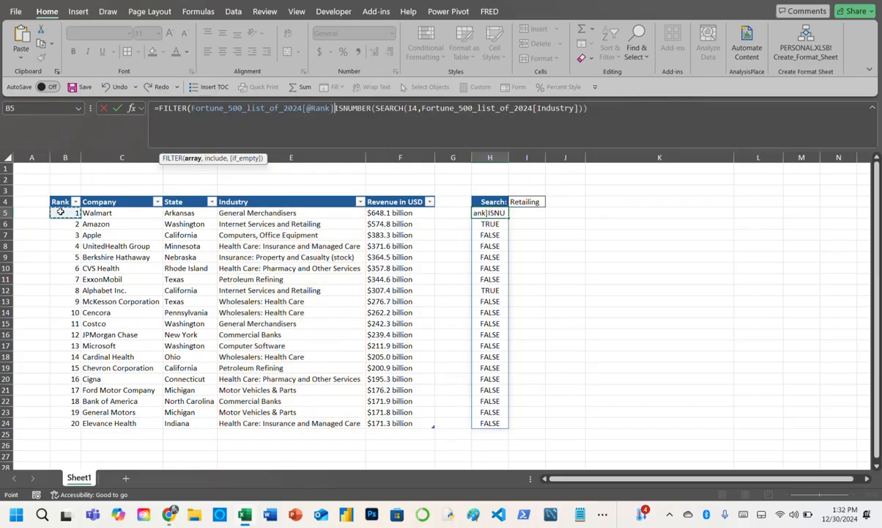
left_click_drag(60, 212, 433, 423)
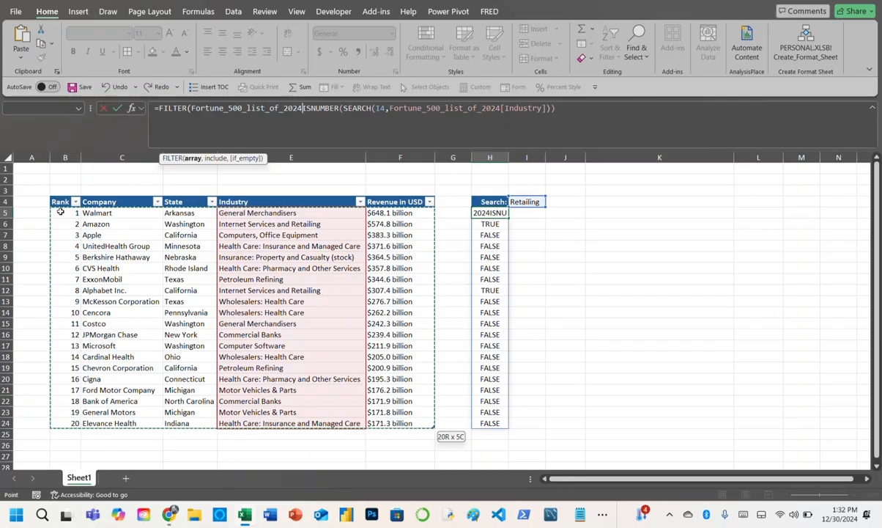
type(",")
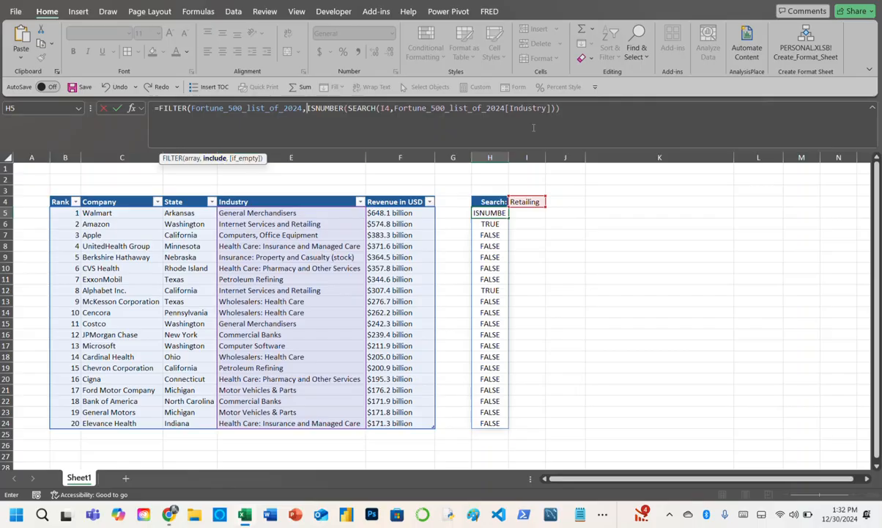
left_click(569, 111)
type(")")
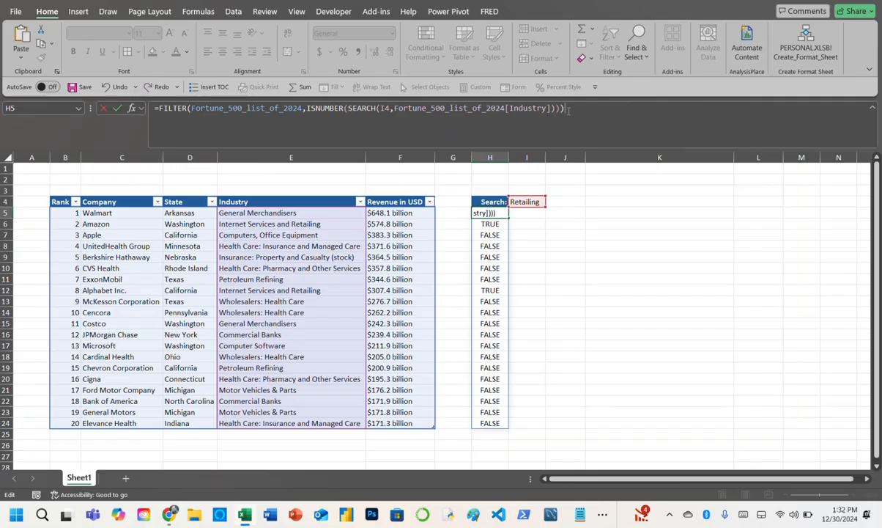
key("Return")
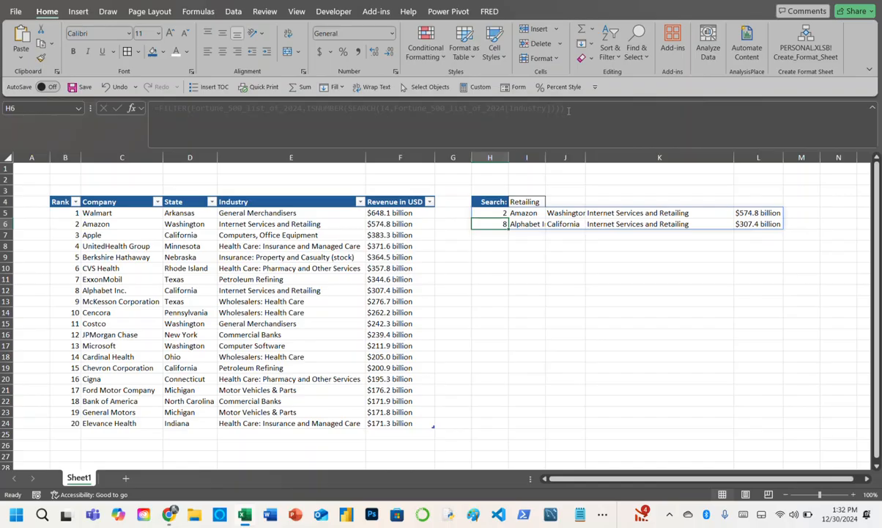
- Set the search term in I4 to General and check the General Merchandisers rows in the source table
left_click(535, 201)
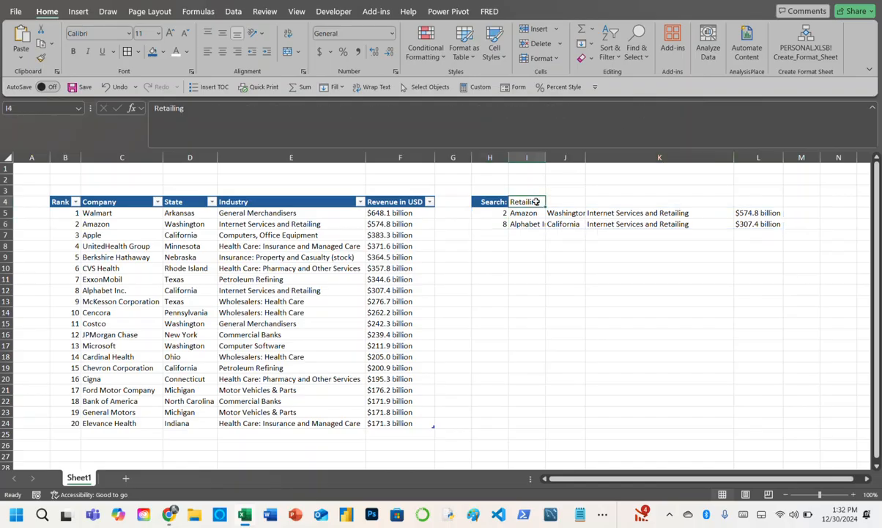
type("Genery")
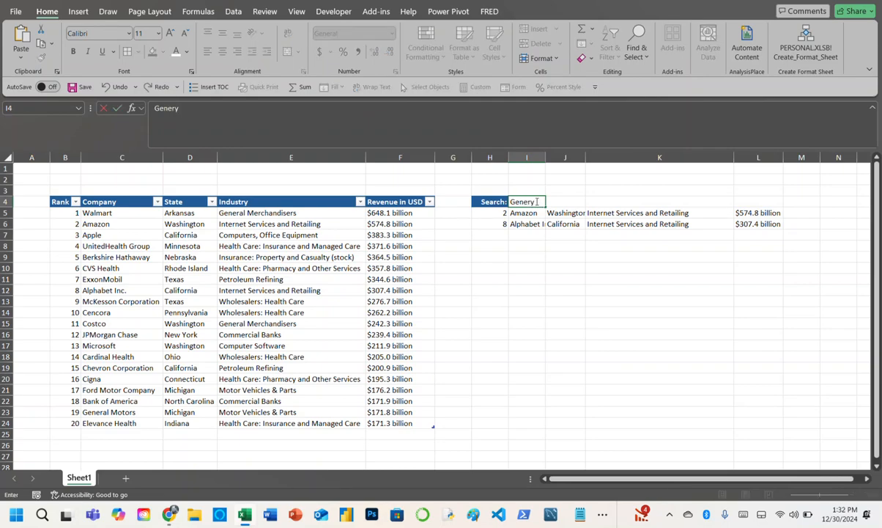
key("BackSpace")
type("al")
key("Return")
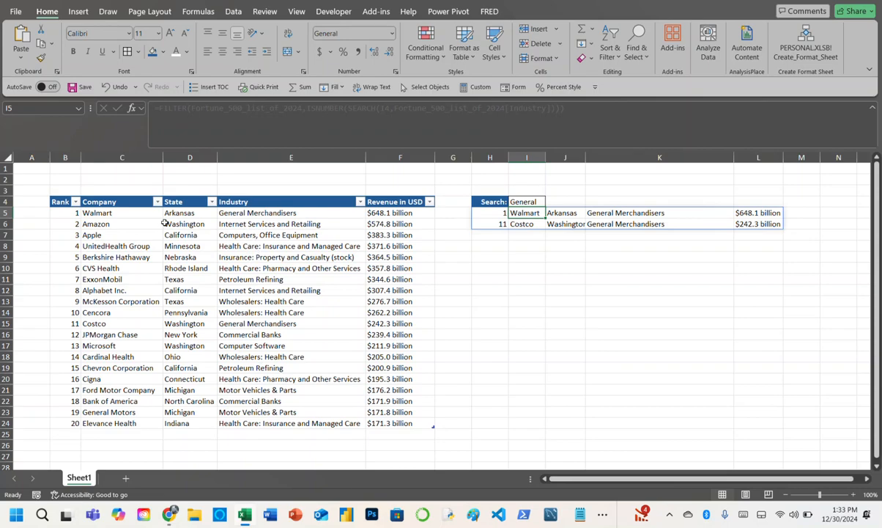
left_click(249, 214)
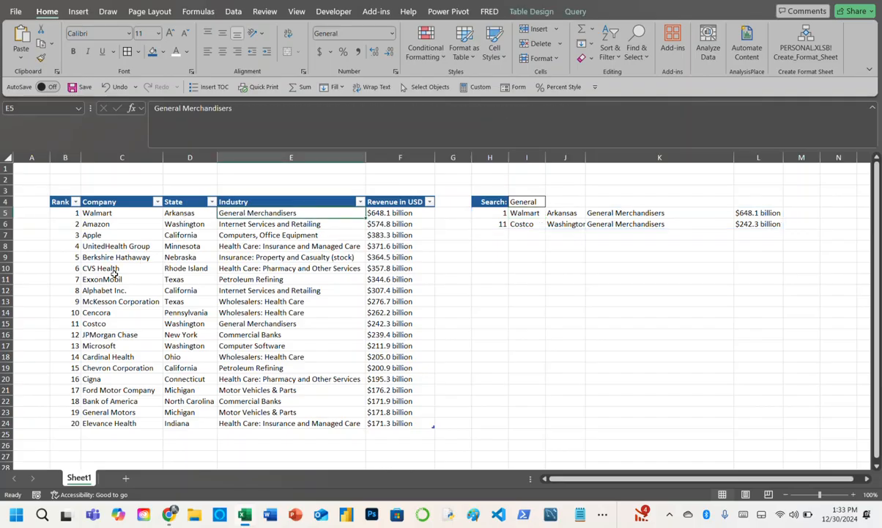
left_click(243, 323)
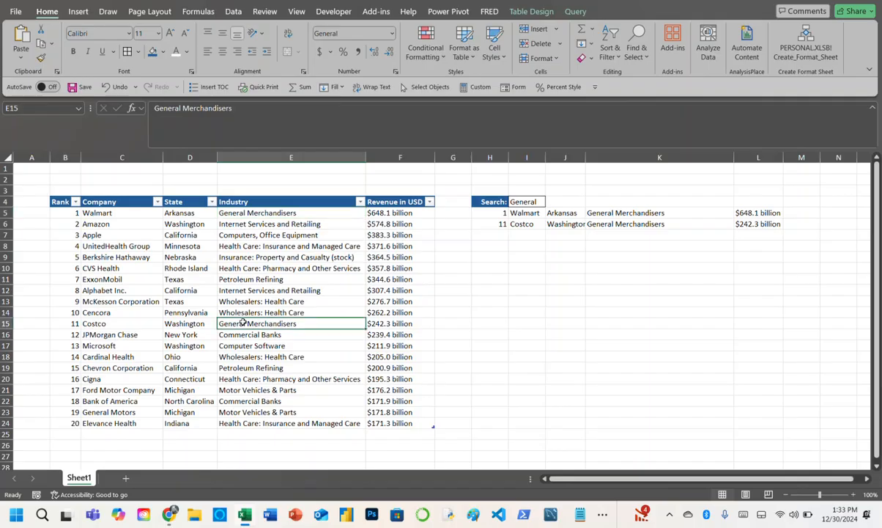
- Change the search term in I4 to Computer
left_click(524, 202)
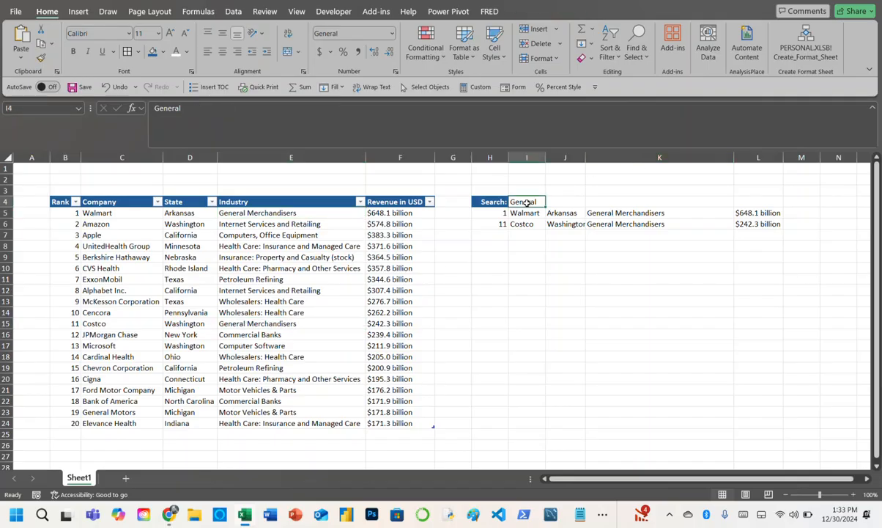
type("Compu")
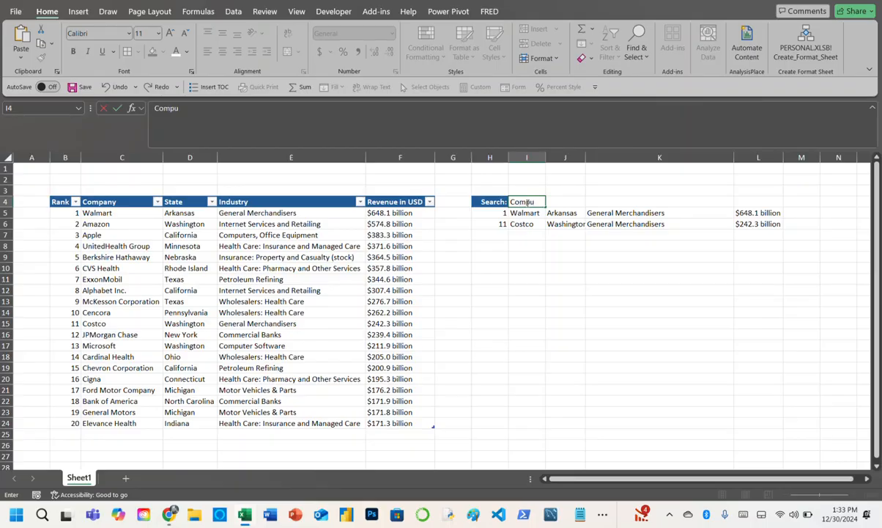
type("ter")
key("Return")
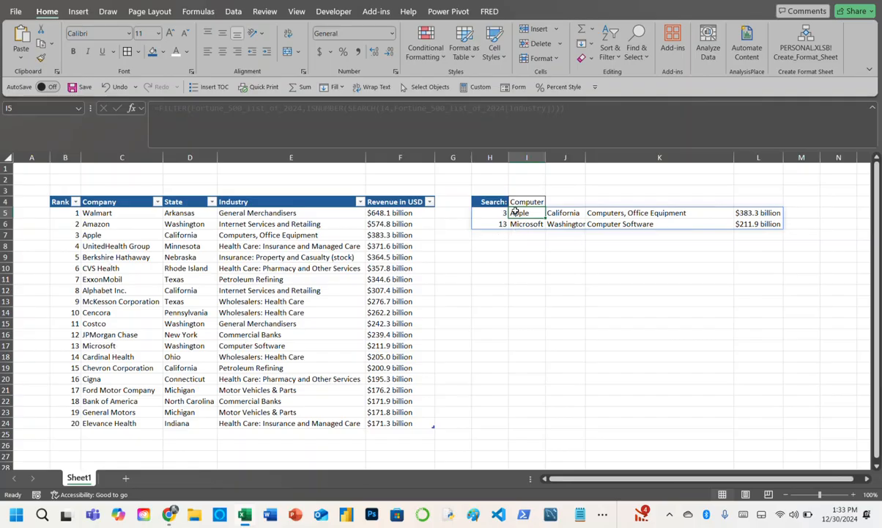
- Change the search term in I4 to Health
left_click(520, 202)
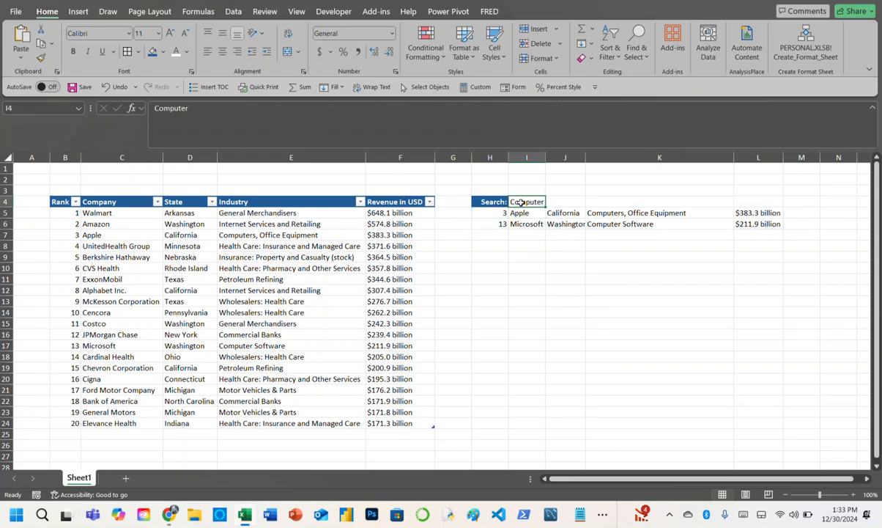
type("Health")
key("Return")
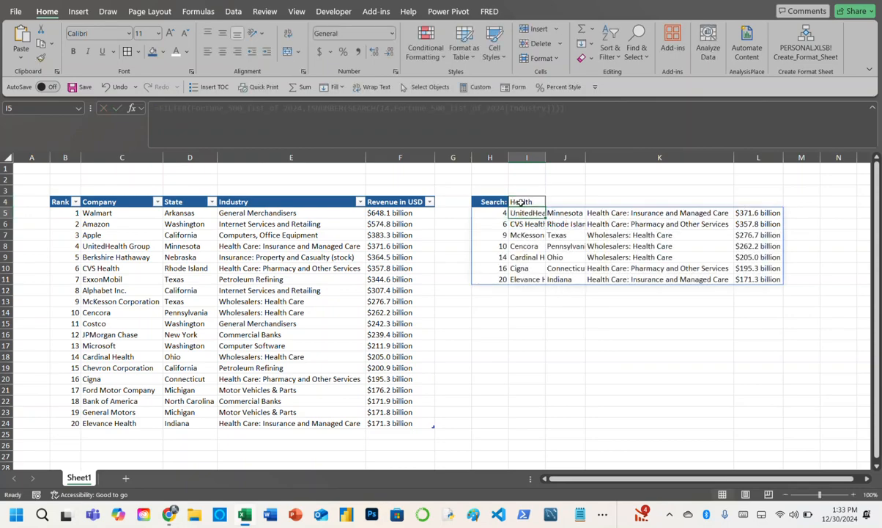